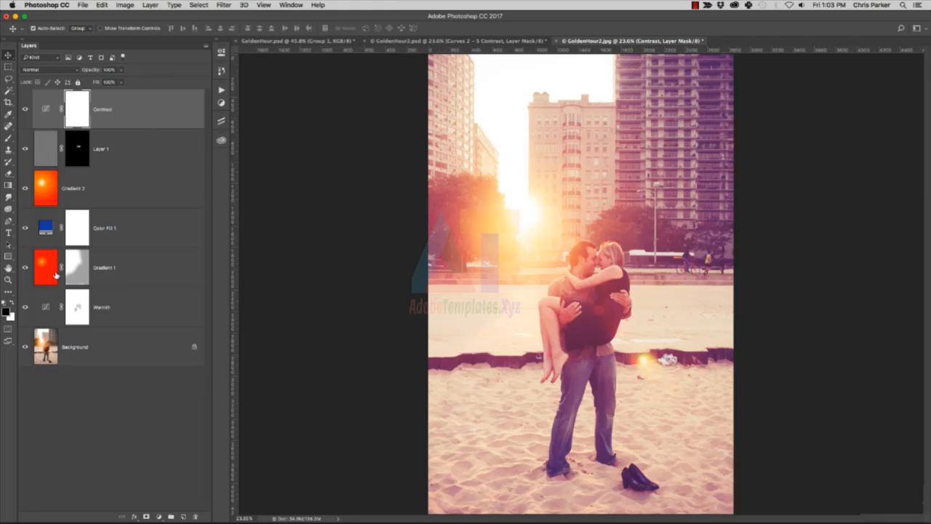
# Paint black on the Gradient 1 layer mask over the sand, the buildings at the far side from the sun and the couple
pyautogui.click(77, 275)
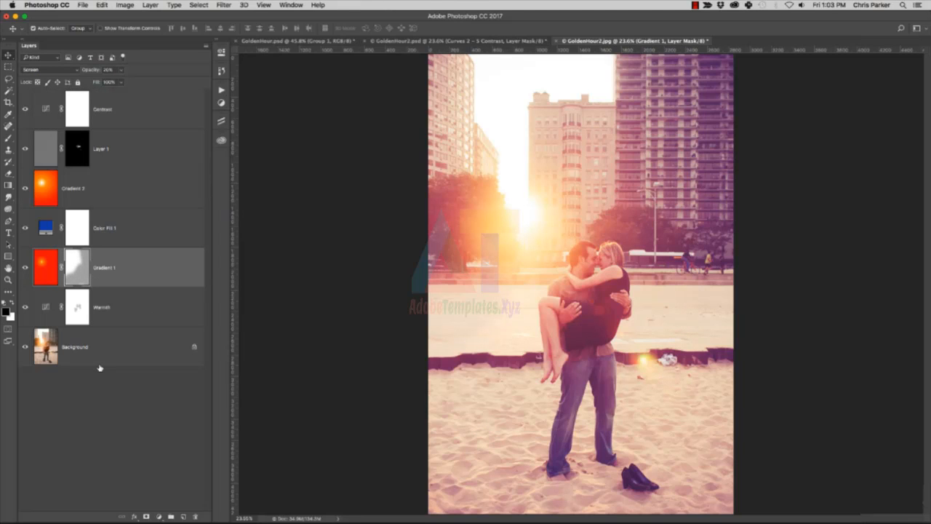
pyautogui.press('b')
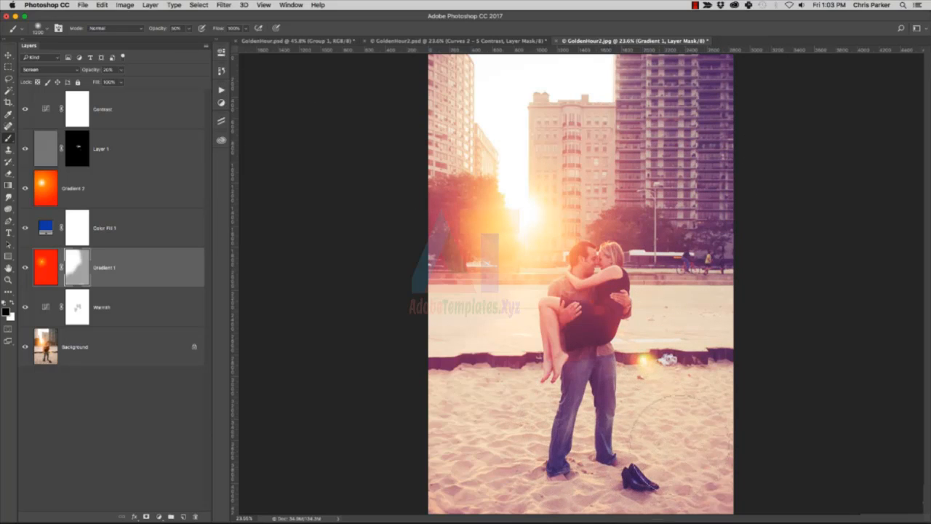
pyautogui.moveTo(680, 446)
pyautogui.mouseDown()
pyautogui.moveTo(640, 467)
pyautogui.moveTo(467, 461)
pyautogui.moveTo(480, 451)
pyautogui.mouseUp()
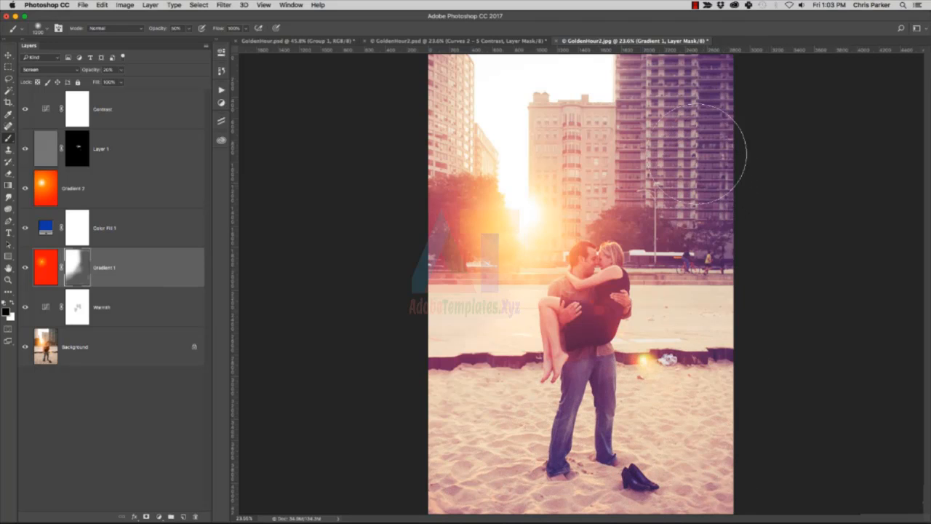
pyautogui.moveTo(697, 153)
pyautogui.mouseDown()
pyautogui.moveTo(693, 179)
pyautogui.moveTo(670, 91)
pyautogui.moveTo(711, 117)
pyautogui.moveTo(694, 310)
pyautogui.moveTo(679, 366)
pyautogui.moveTo(593, 426)
pyautogui.mouseUp()
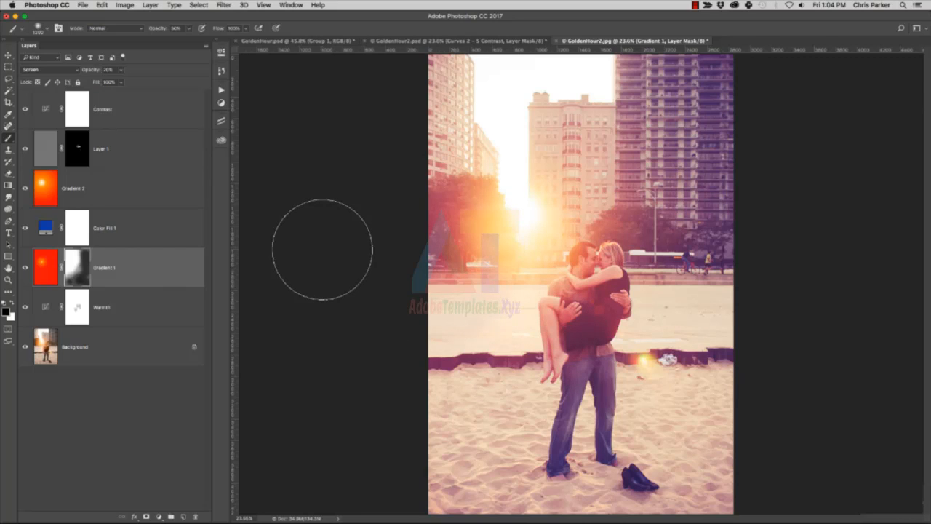
# Set the Contrast layer's blend mode to Luminosity
pyautogui.click(148, 114)
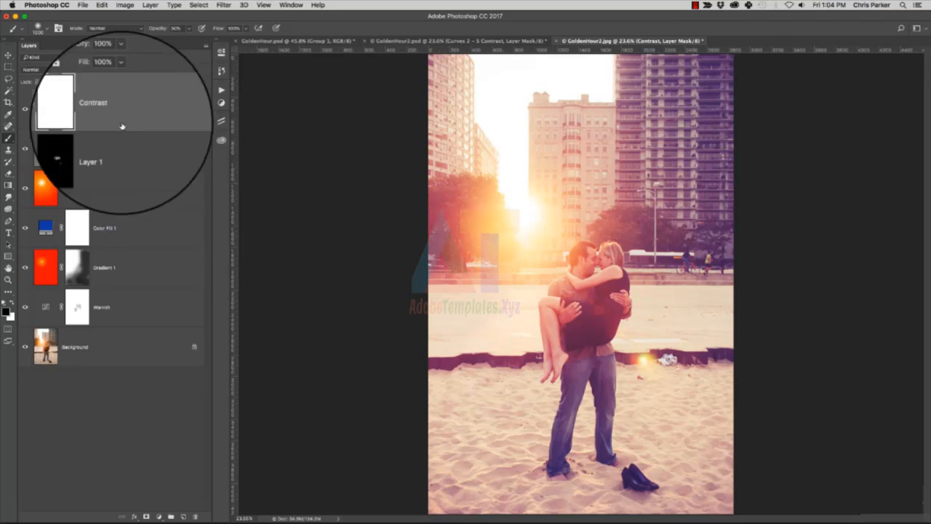
pyautogui.click(58, 70)
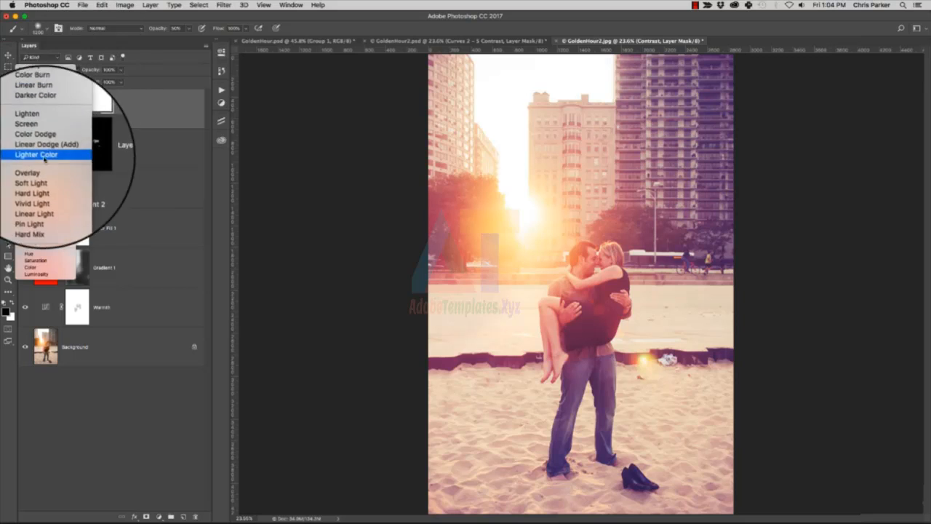
pyautogui.click(56, 278)
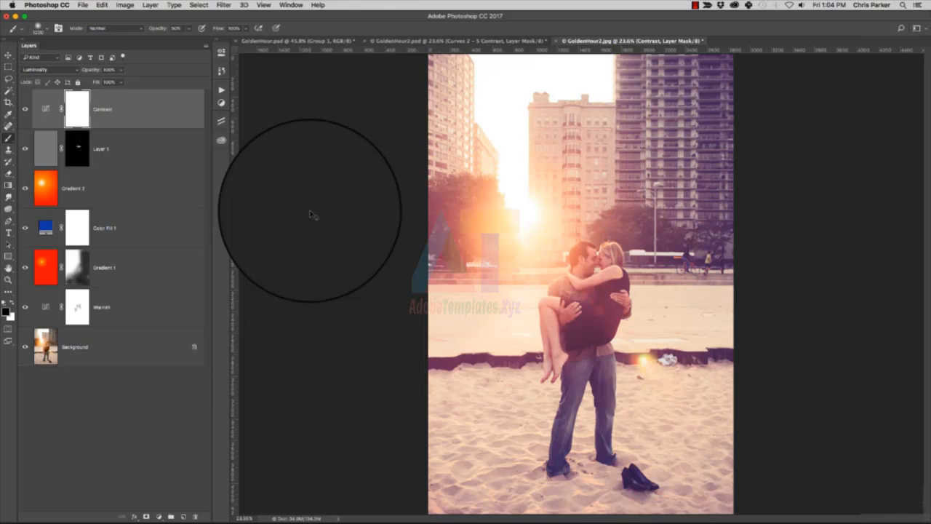
# Undo and redo the Contrast layer's blend mode change repeatedly to compare the photo's colors in Normal and Luminosity
pyautogui.press('super+z')
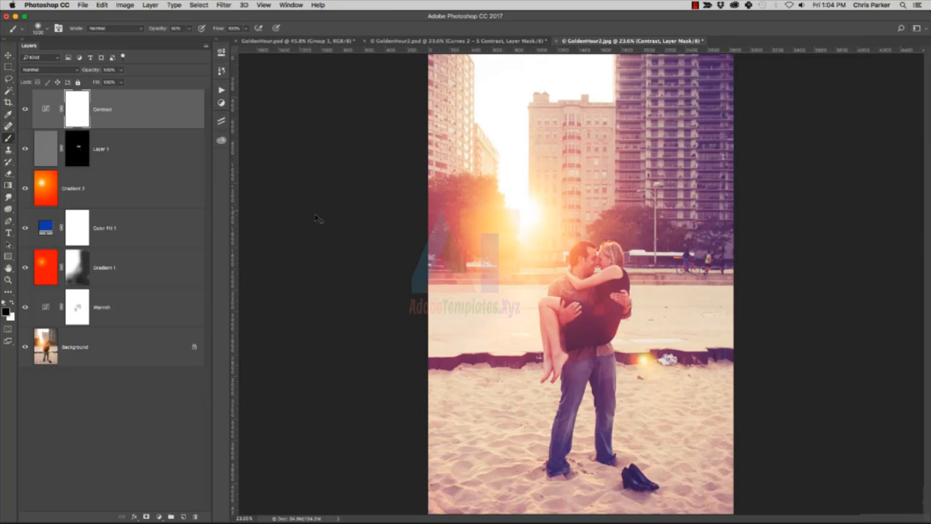
pyautogui.press('super+z')
pyautogui.press('super+z')
pyautogui.press('super+z')
pyautogui.press('super+z')
pyautogui.press('super+z')
pyautogui.press('super+z')
pyautogui.press('super+z')
# Add a Levels adjustment layer above the Contrast layer and set its white input level to 243
pyautogui.click(166, 516)
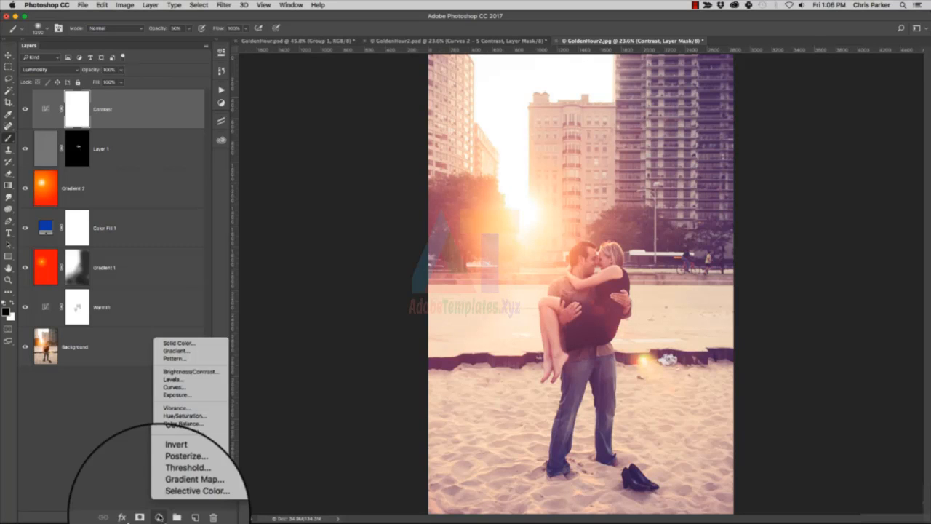
pyautogui.click(169, 381)
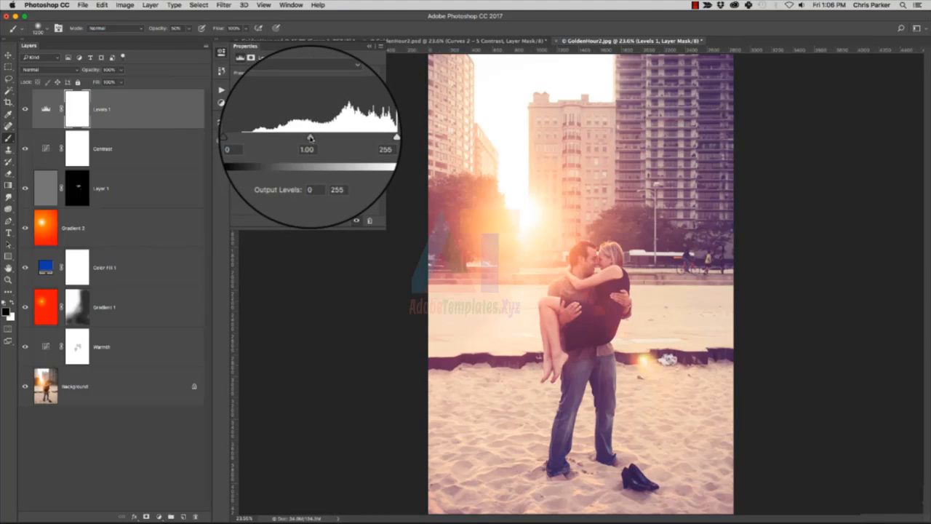
pyautogui.moveTo(310, 139)
pyautogui.mouseDown()
pyautogui.moveTo(291, 138)
pyautogui.moveTo(349, 140)
pyautogui.moveTo(310, 140)
pyautogui.mouseUp()
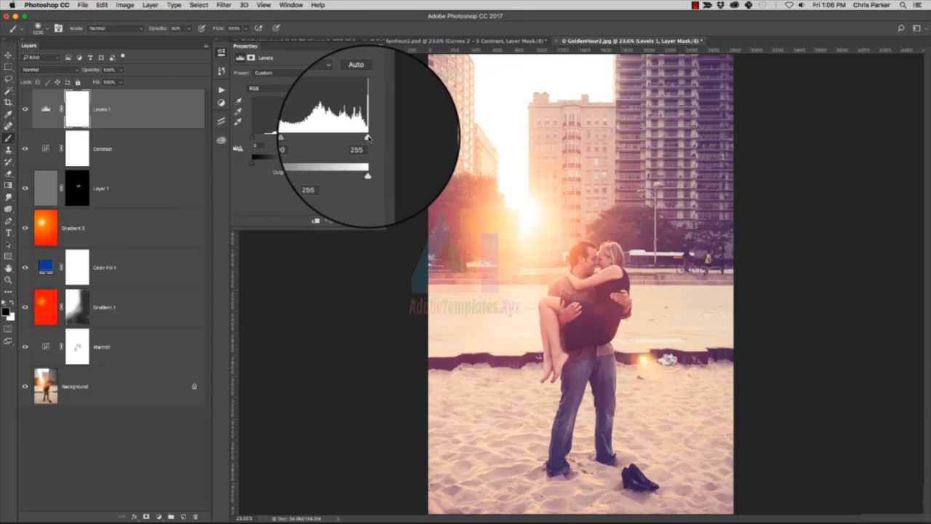
pyautogui.moveTo(369, 138); pyautogui.dragTo(364, 140)
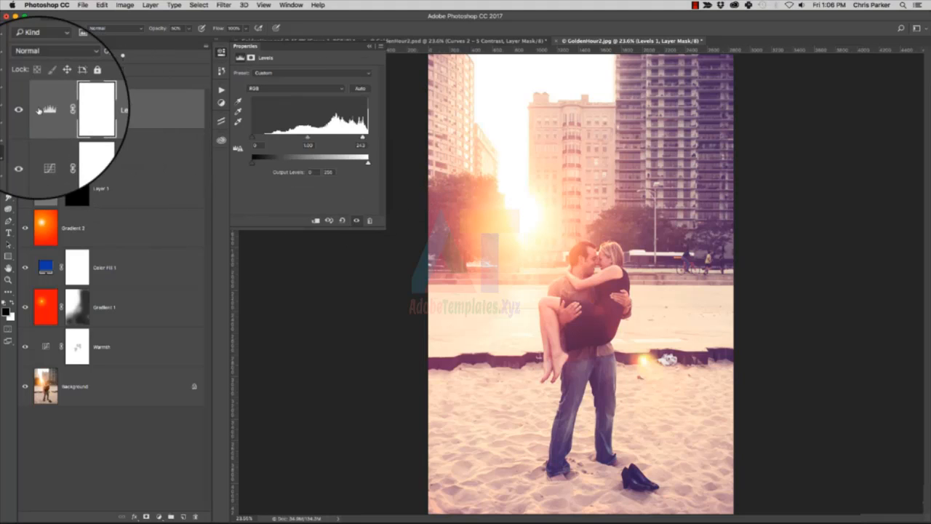
# Compare the photo with and without the new Levels layer and rename that layer Brightness
pyautogui.click(24, 109)
pyautogui.click(24, 109)
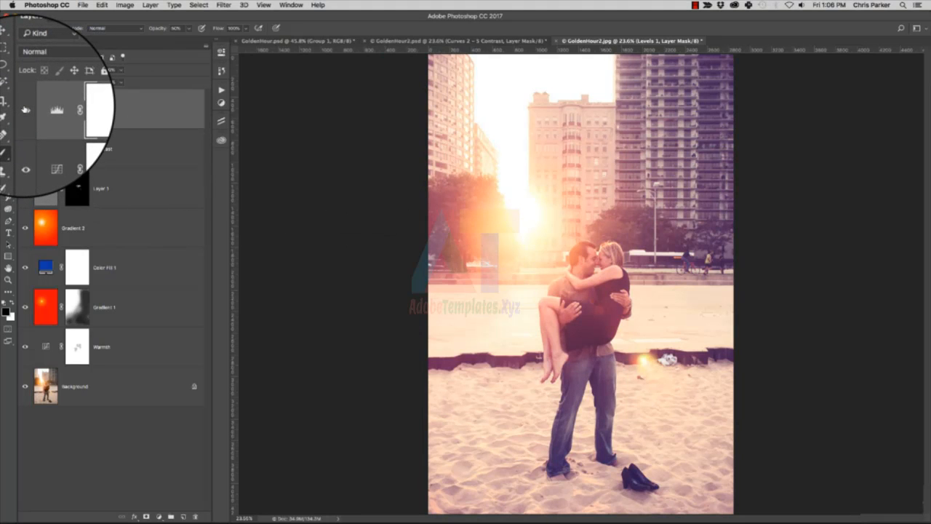
pyautogui.click(26, 109)
pyautogui.click(26, 109)
pyautogui.doubleClick(106, 109)
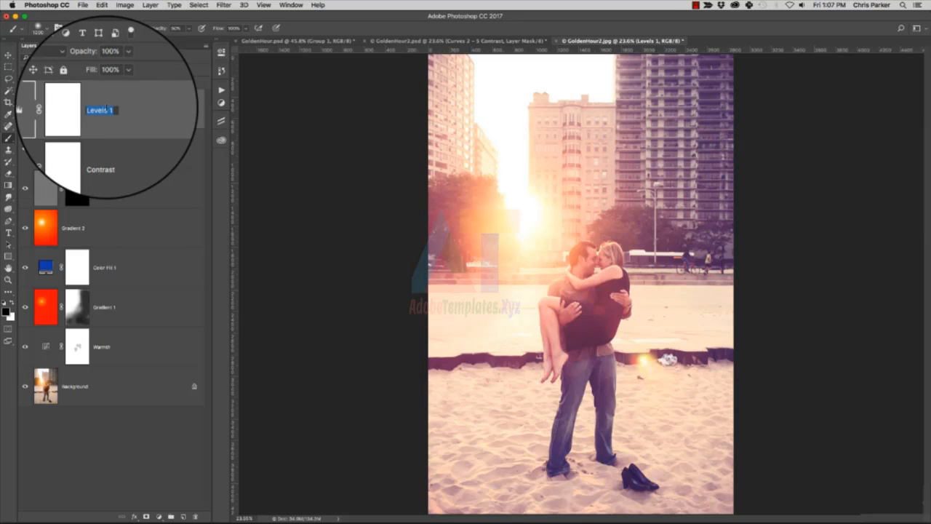
pyautogui.write('Brightness')
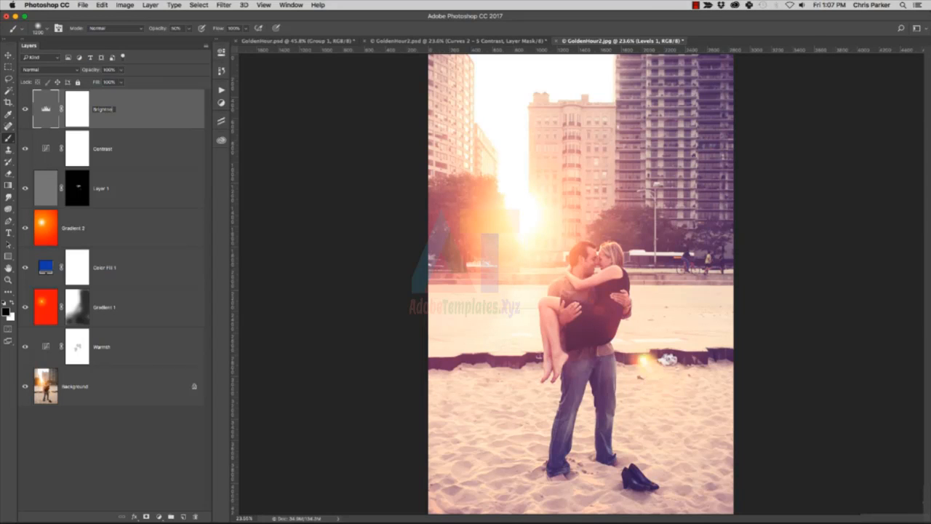
pyautogui.press('Return')
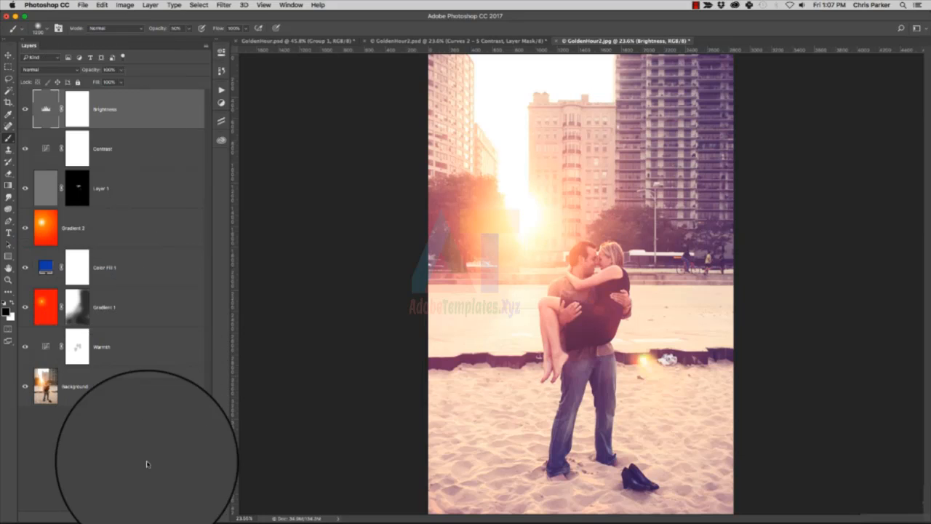
# Add another Levels adjustment layer above the Brightness layer and set its midtone input level to 0.71
pyautogui.click(158, 516)
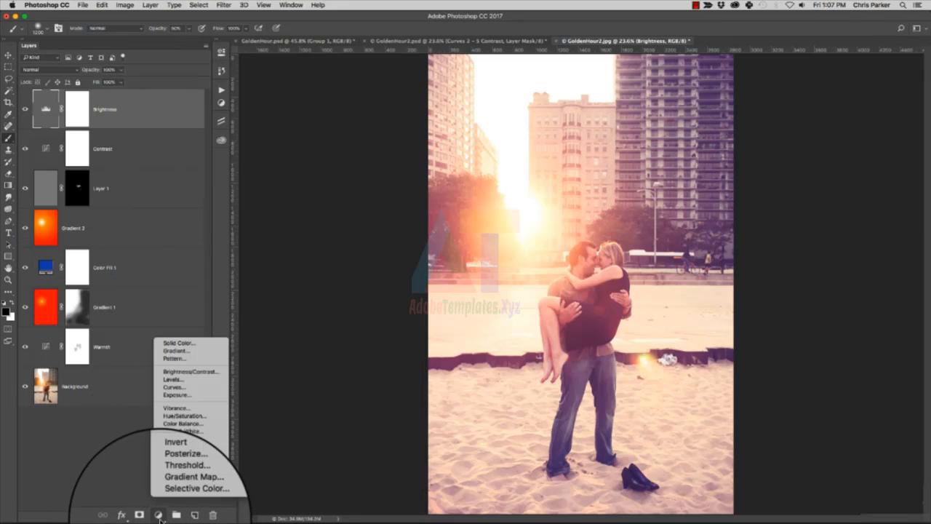
pyautogui.click(183, 382)
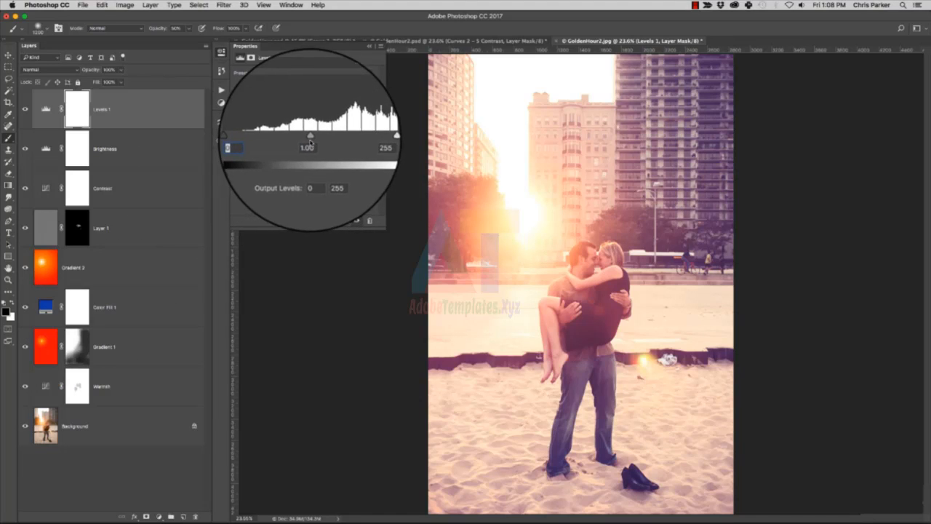
pyautogui.moveTo(309, 137); pyautogui.dragTo(325, 140)
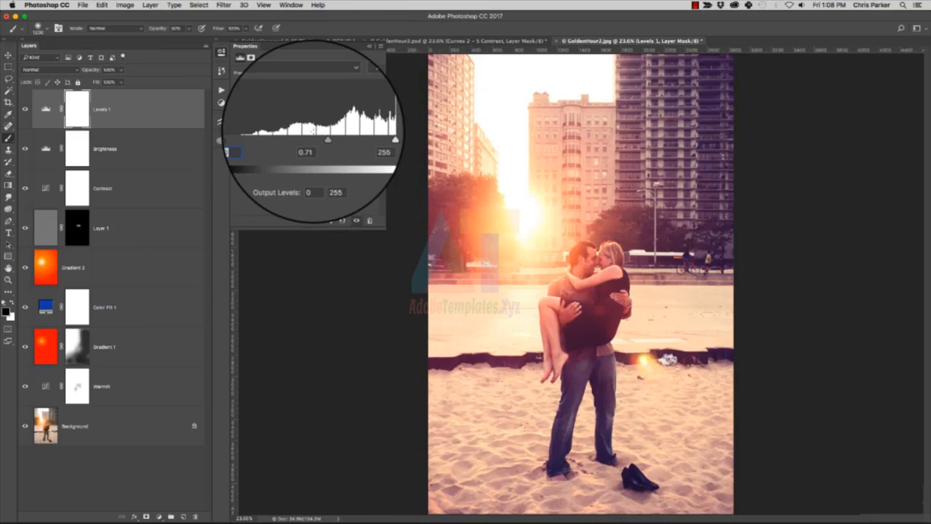
pyautogui.moveTo(324, 136); pyautogui.dragTo(324, 138)
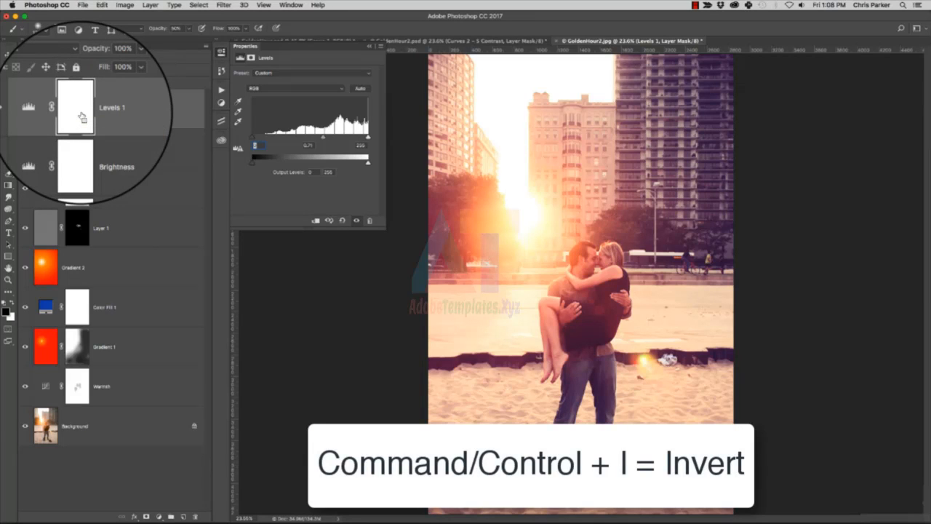
# Invert the Levels 1 layer mask to black and check the photo with the layer hidden and shown
pyautogui.press('super+i')
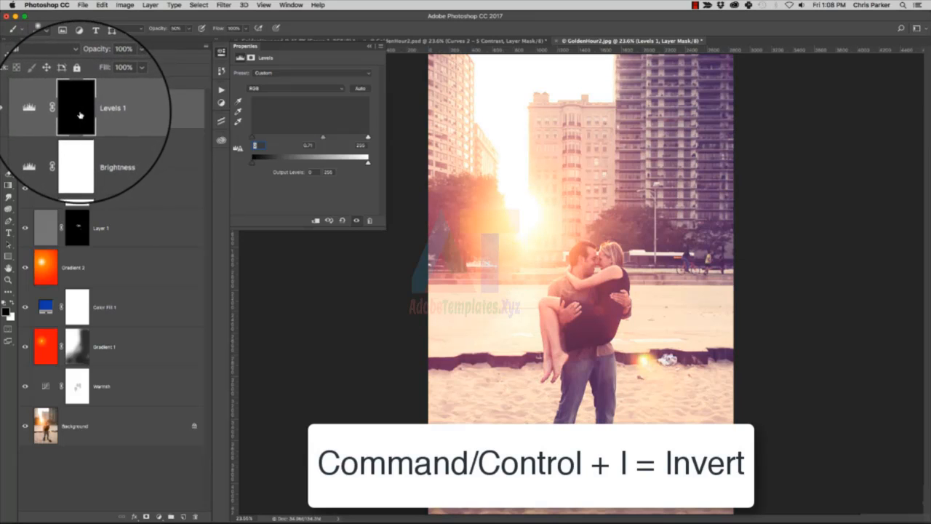
pyautogui.click(25, 109)
pyautogui.click(25, 110)
pyautogui.click(25, 110)
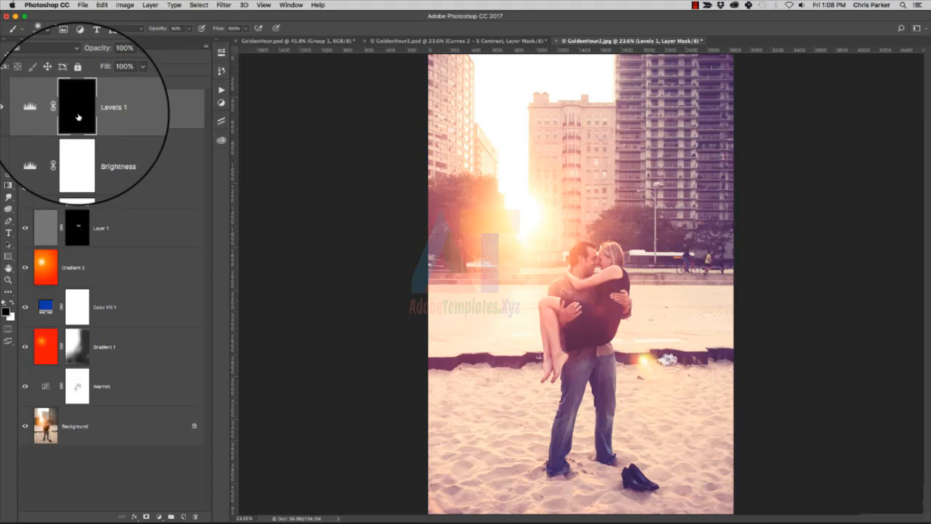
# Paint white with a 30% opacity brush on the Levels 1 mask over the foreground sand to darken it
pyautogui.press('b')
pyautogui.press('x')
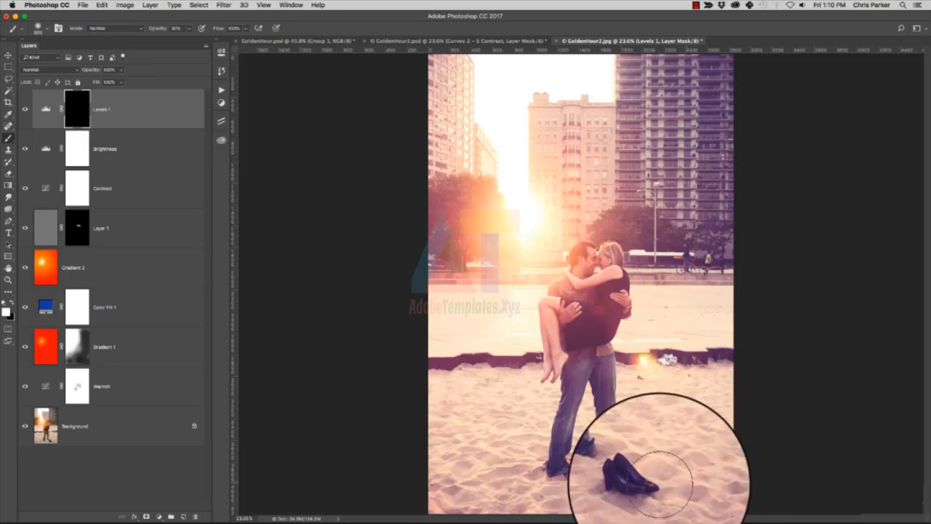
pyautogui.moveTo(660, 482)
pyautogui.mouseDown()
pyautogui.moveTo(634, 473)
pyautogui.moveTo(698, 430)
pyautogui.moveTo(696, 403)
pyautogui.moveTo(742, 412)
pyautogui.moveTo(574, 475)
pyautogui.moveTo(449, 458)
pyautogui.moveTo(433, 423)
pyautogui.mouseUp()
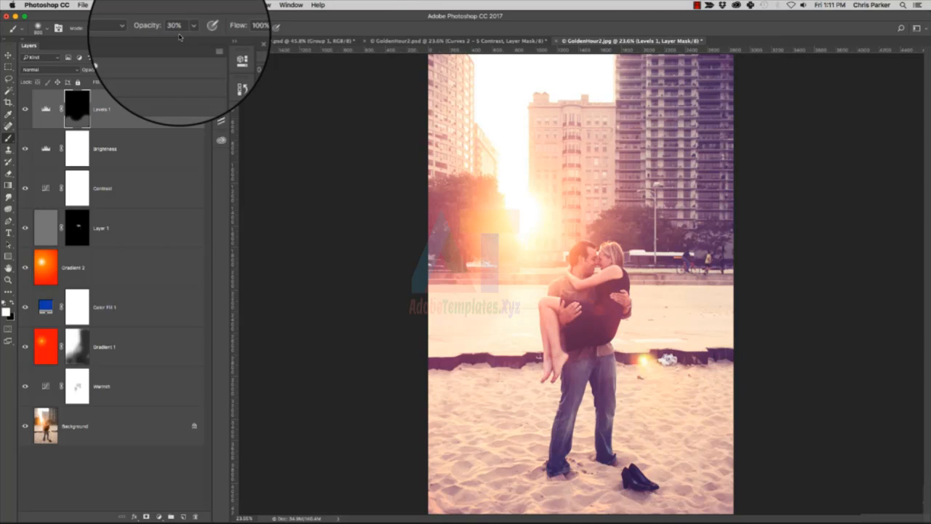
pyautogui.press('8')
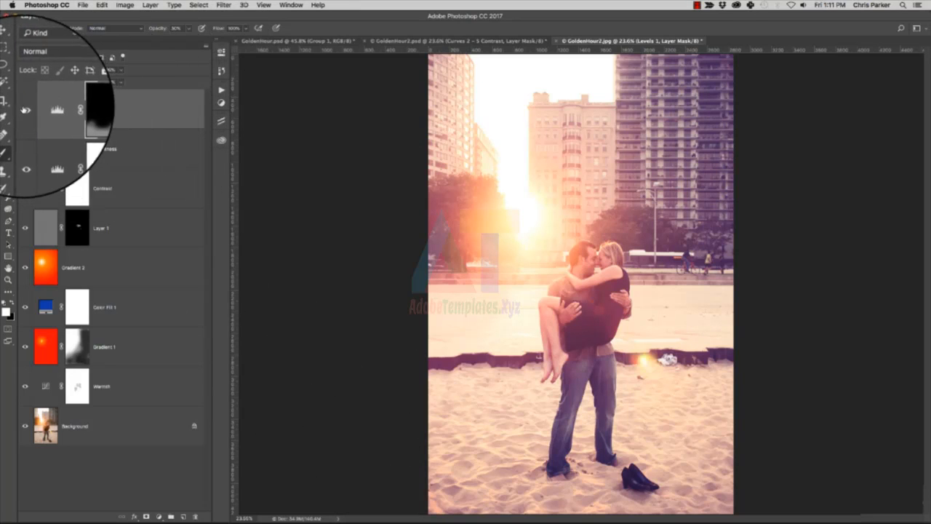
# Toggle the Levels 1 layer's visibility to compare the foreground sand with and without the darkening
pyautogui.click(23, 109)
pyautogui.click(23, 109)
pyautogui.click(23, 109)
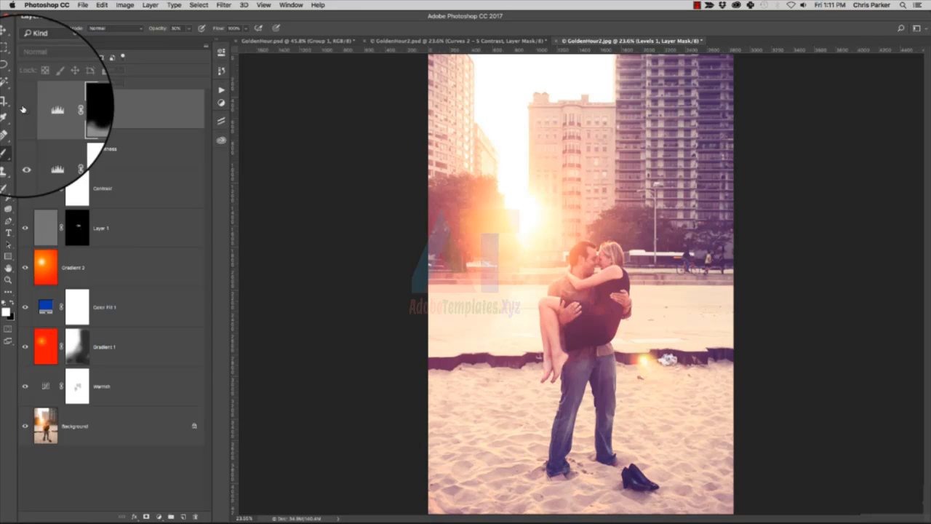
pyautogui.click(24, 109)
pyautogui.click(24, 109)
pyautogui.click(23, 110)
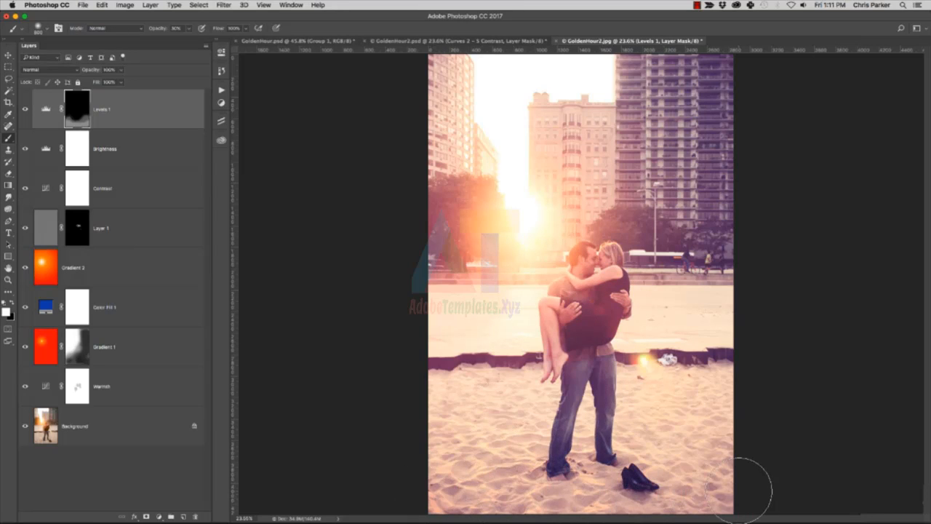
# Rename the Levels 1 layer Dodge Burn
pyautogui.doubleClick(102, 109)
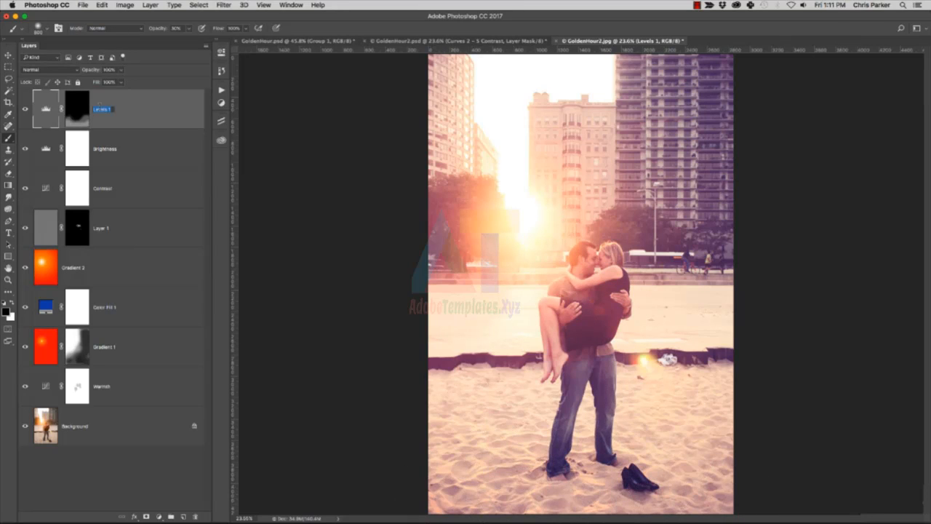
pyautogui.write('Dodge Burn')
pyautogui.press('Return')
# Group all layers from Dodge Burn down to Warmth and compare the photo with the group hidden and shown
pyautogui.keyDown('shift'); pyautogui.click(161, 387); pyautogui.keyUp('shift')
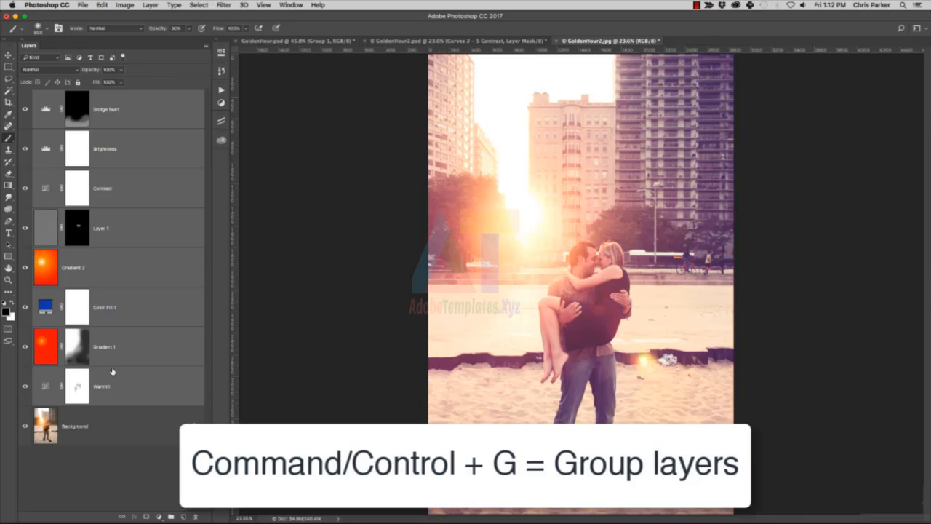
pyautogui.press('super+g')
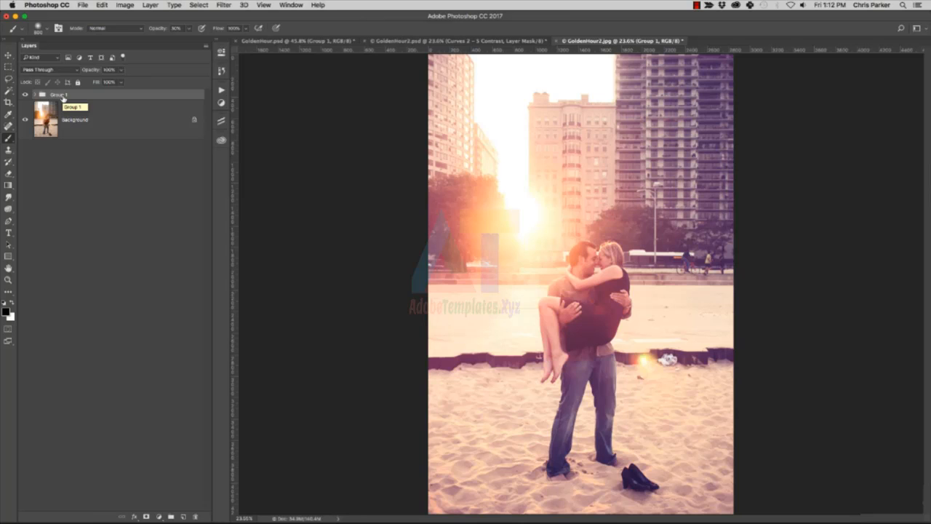
pyautogui.click(25, 96)
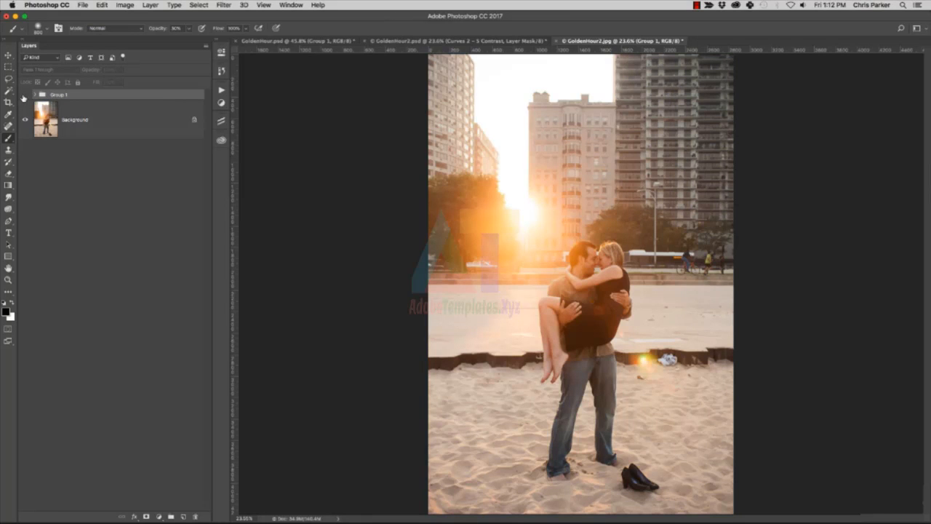
pyautogui.click(25, 95)
pyautogui.click(25, 96)
pyautogui.click(25, 95)
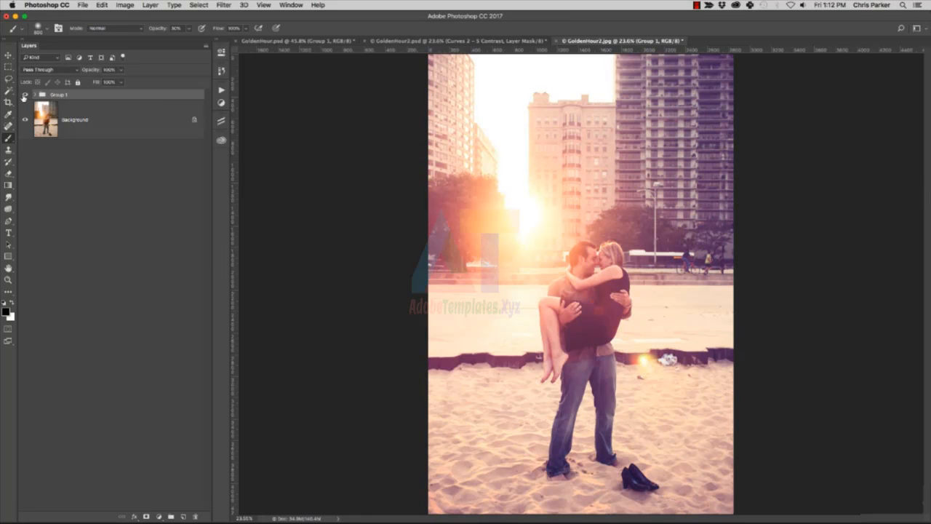